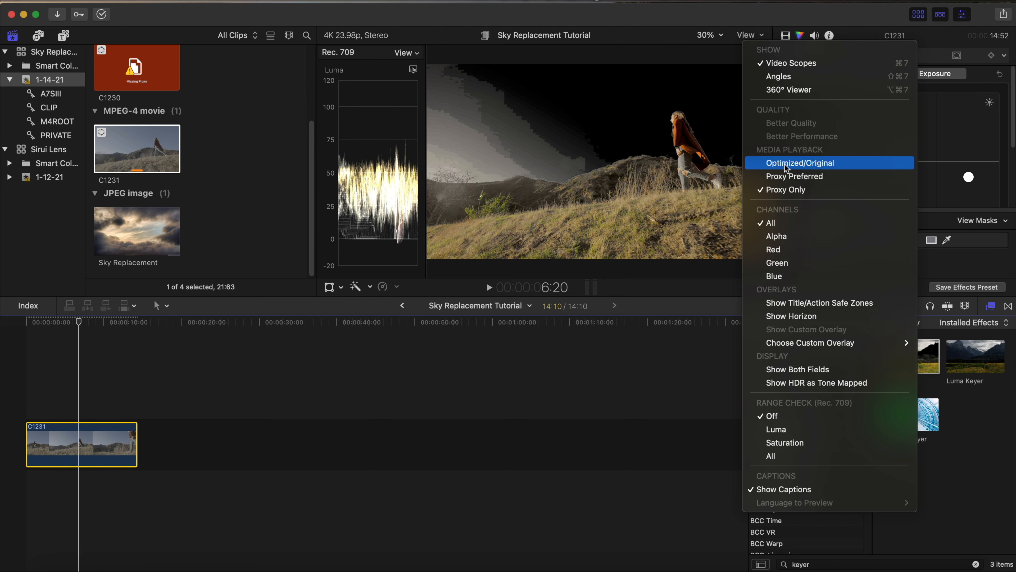
- Set the viewer's media playback to Optimized/Original and adjust Color Board 1's exposure on clip C1231, with shadows at -33%
left_click(787, 165)
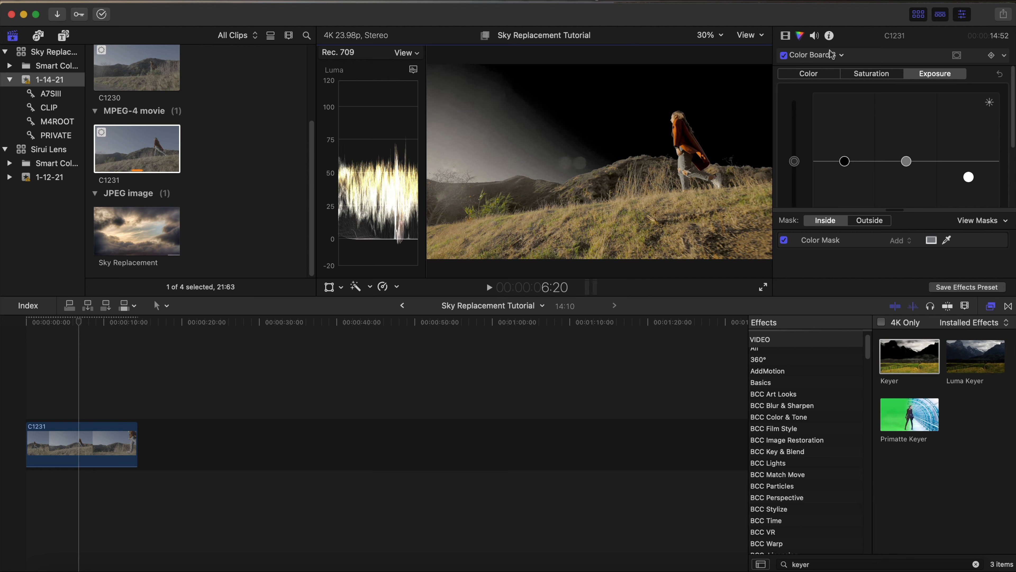
left_click(786, 36)
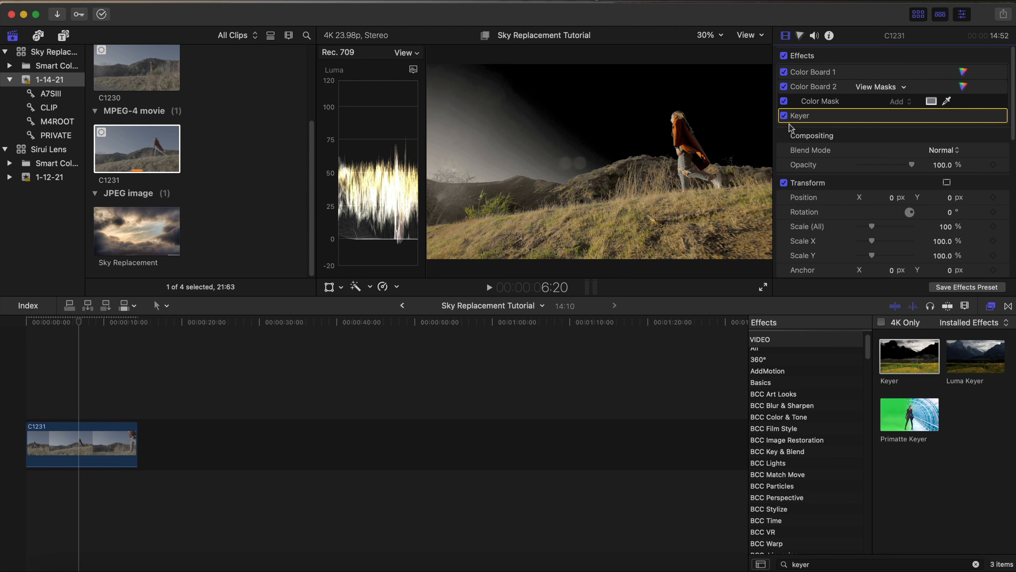
left_click(964, 71)
left_click_drag(965, 119, 969, 135)
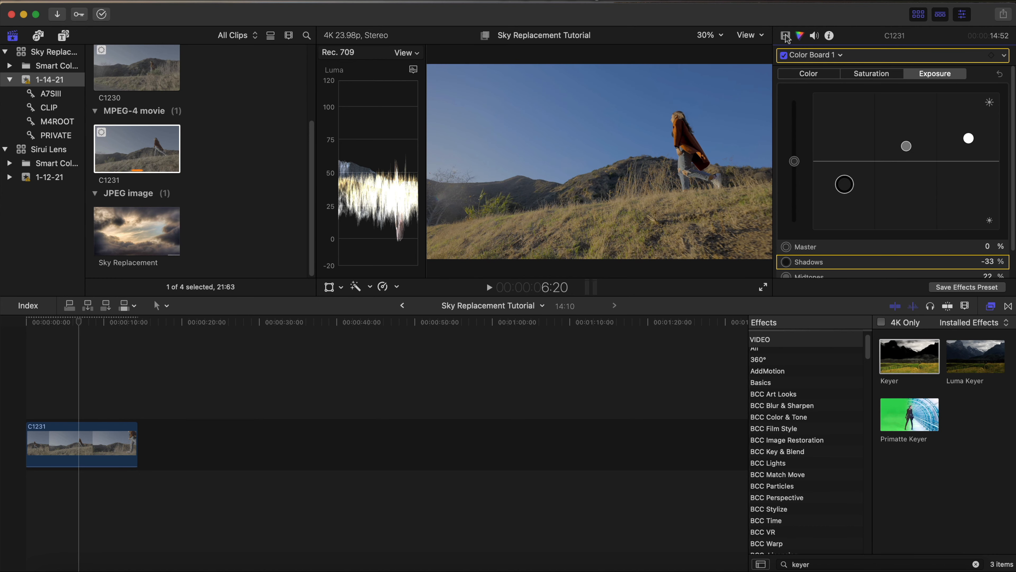
left_click(786, 36)
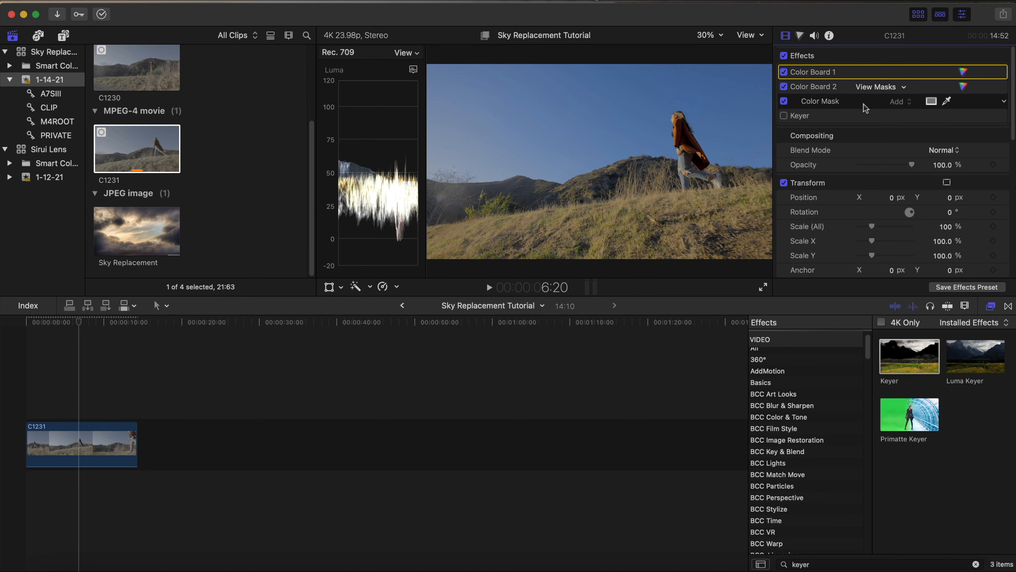
- Turn the Keyer on and sample a large rectangle of open sky above the hills as its key color
left_click(784, 119)
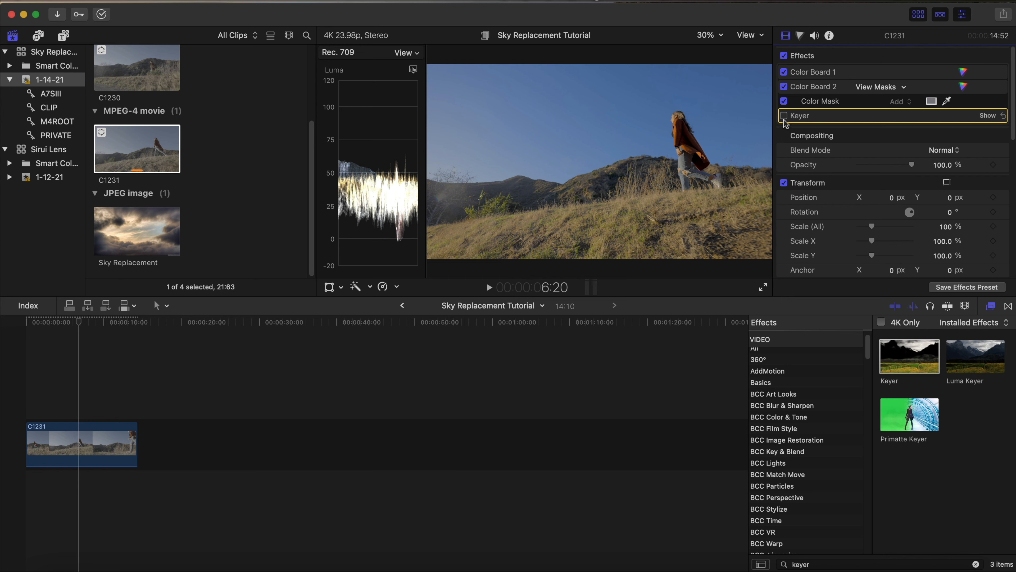
left_click(784, 116)
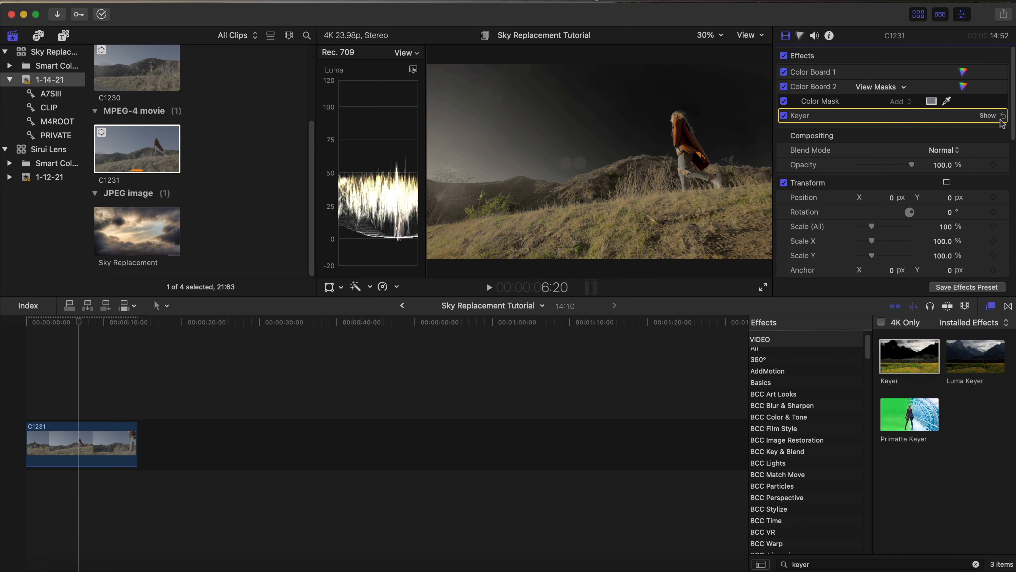
left_click(988, 116)
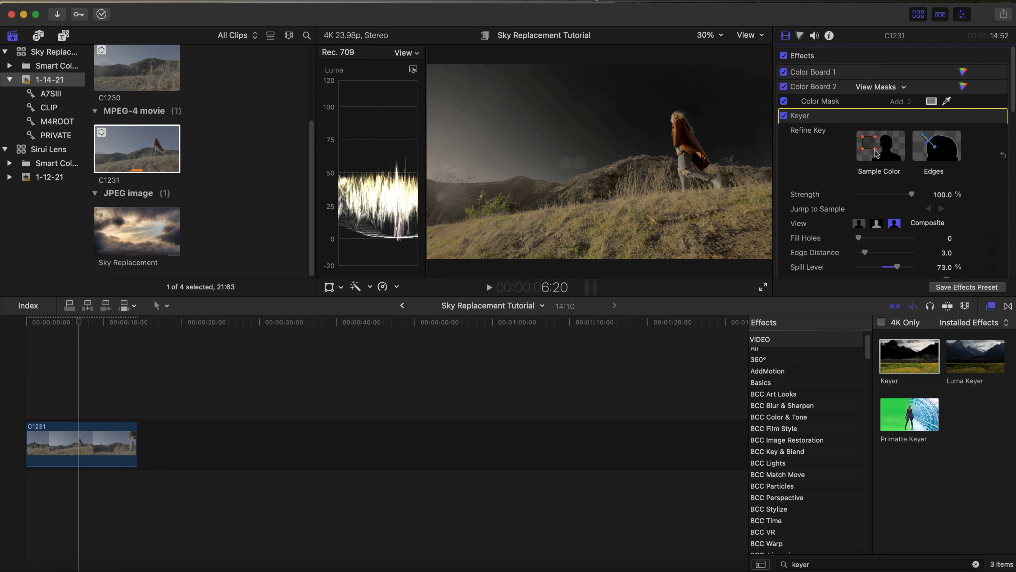
left_click(871, 155)
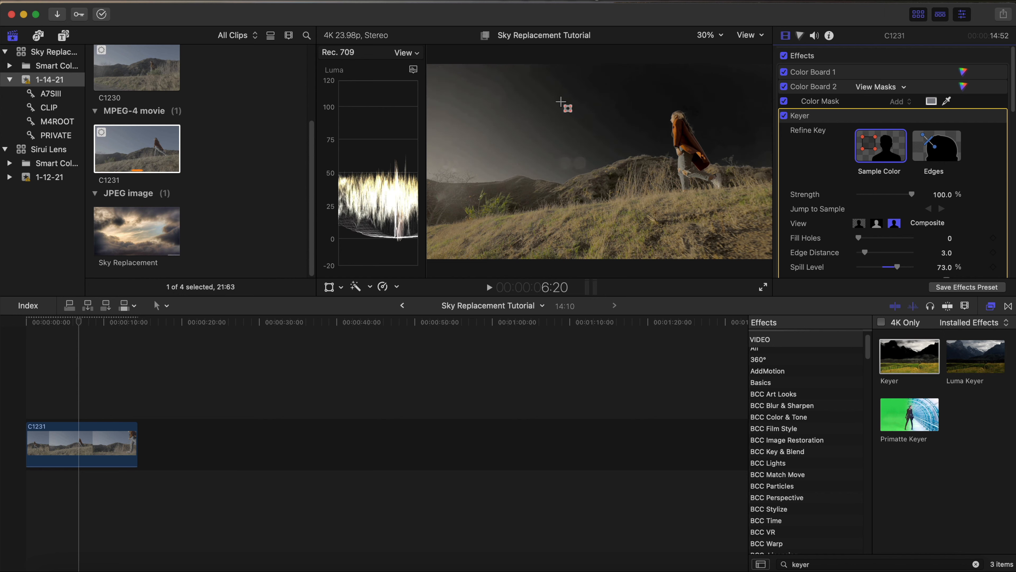
left_click_drag(576, 88, 446, 162)
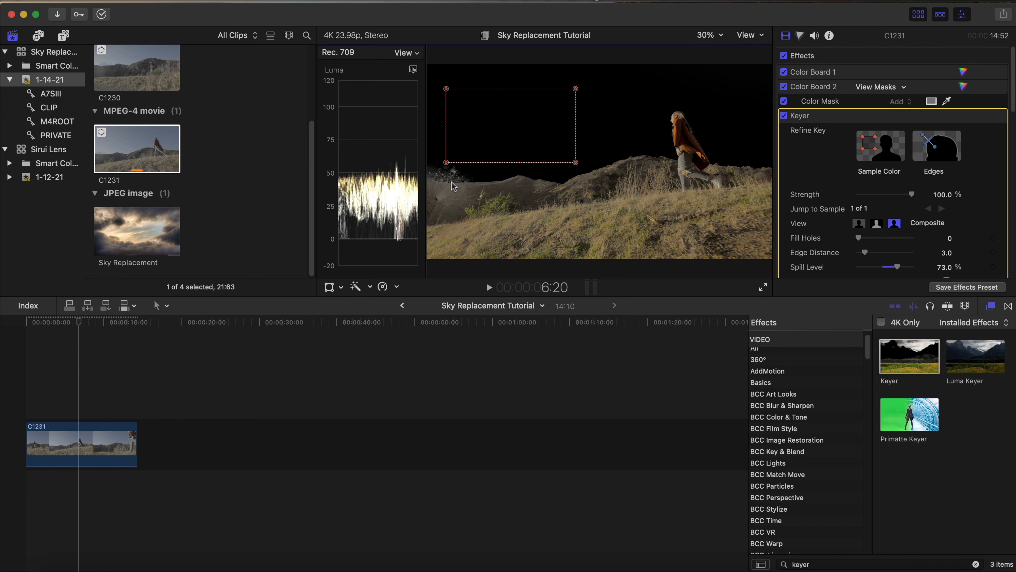
left_click(955, 154)
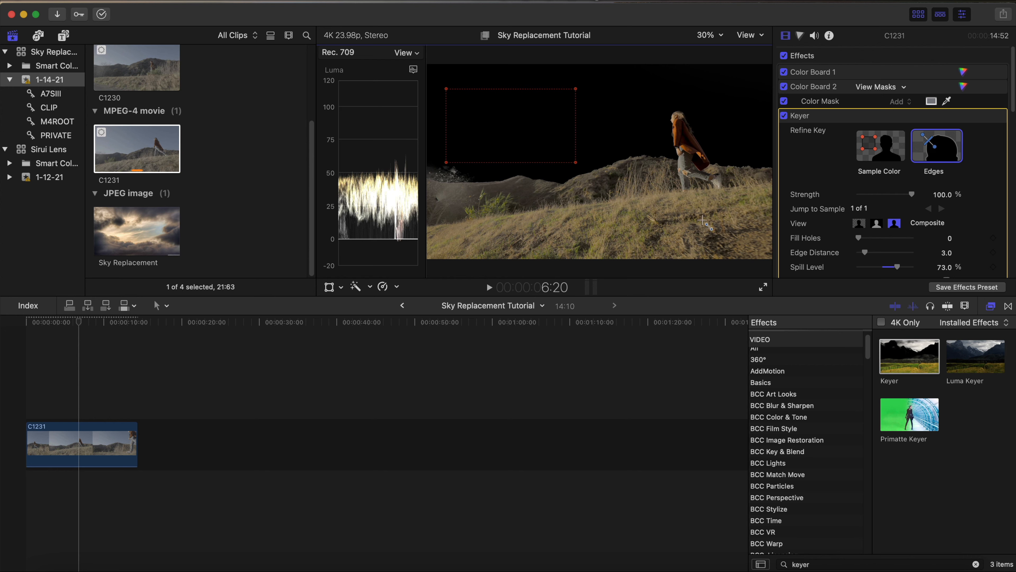
left_click_drag(437, 151, 441, 180)
key("super+z")
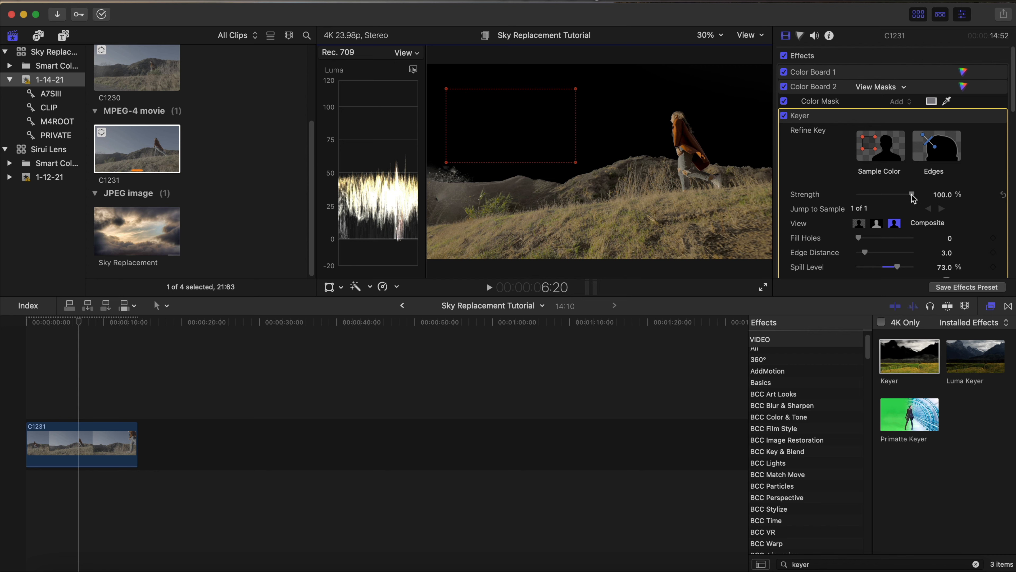
- Keep the Keyer's Strength at 100% and set its Edge Distance to 0
mouse_move(913, 197)
left_mouse_down()
mouse_move(873, 196)
mouse_move(926, 197)
left_mouse_up()
left_click_drag(855, 239, 869, 261)
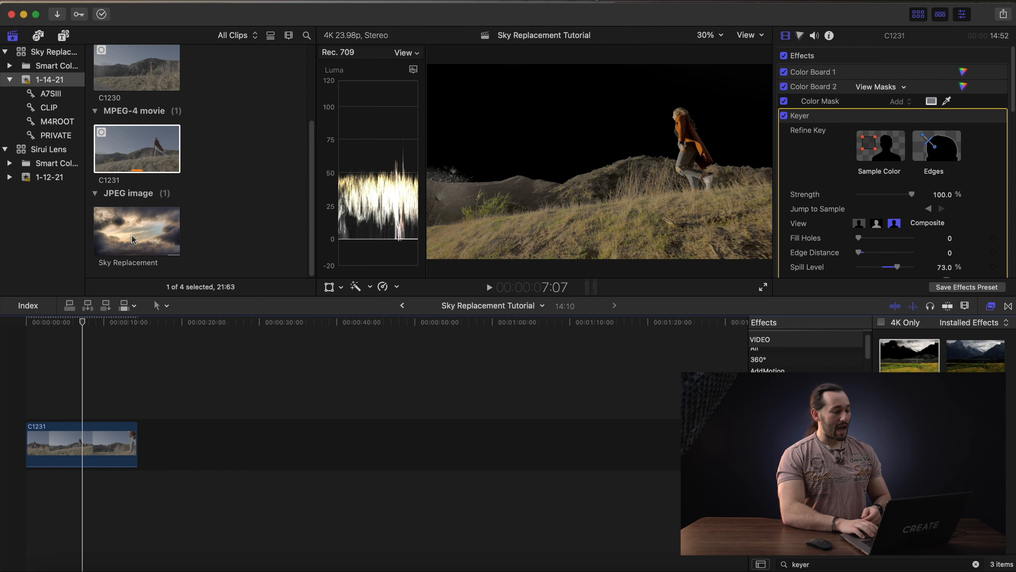
- Place the Sky Replacement image beneath clip C1231 in the timeline and select the keyed clip above it
left_click(135, 238)
left_click_drag(135, 238, 121, 490)
left_click(65, 492)
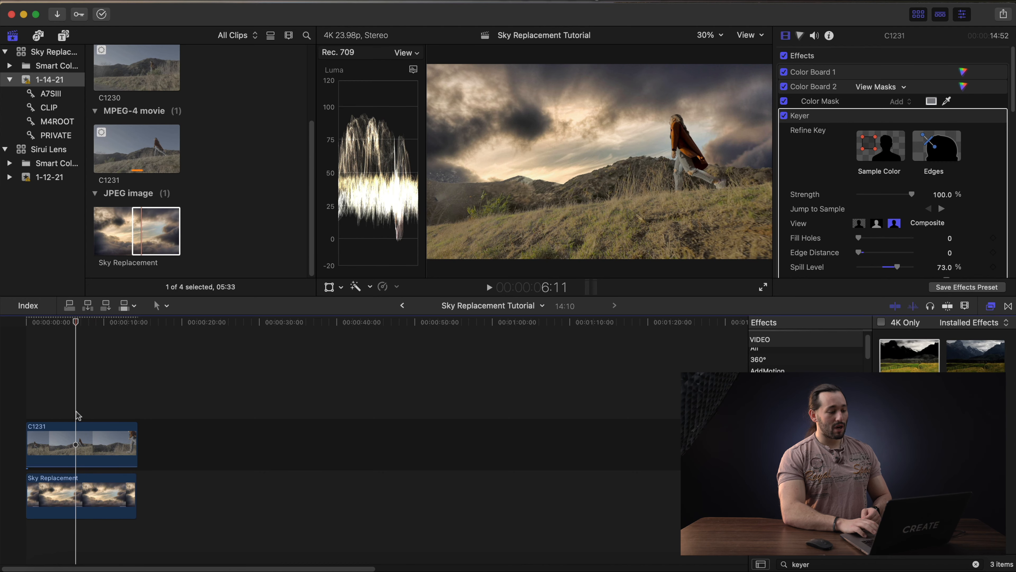
left_click(78, 437)
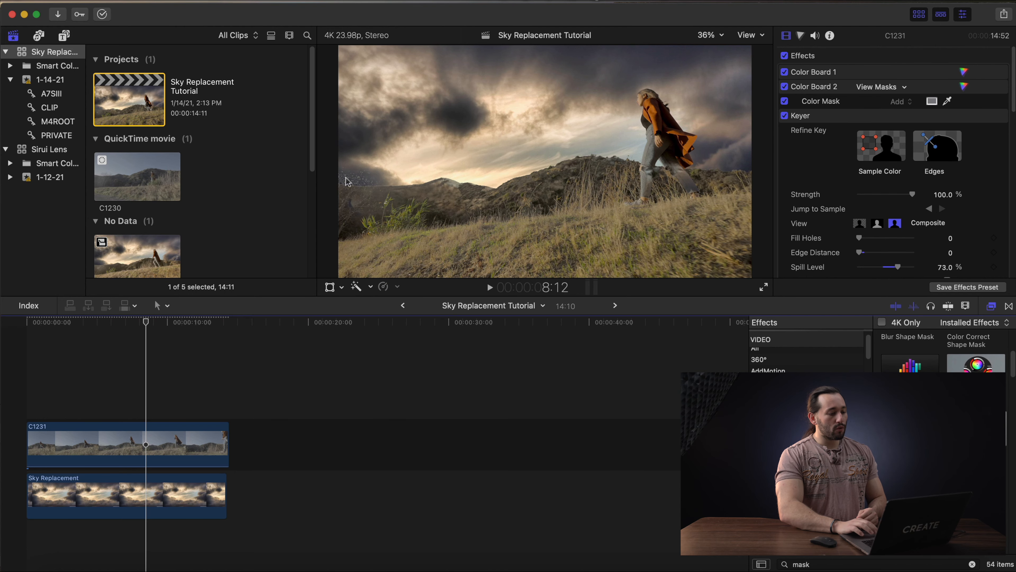
- Move the playhead to 5:18 and apply the Draw Mask effect to clip C1231
left_click(138, 323)
left_click_drag(137, 324, 106, 324)
double_click(827, 562)
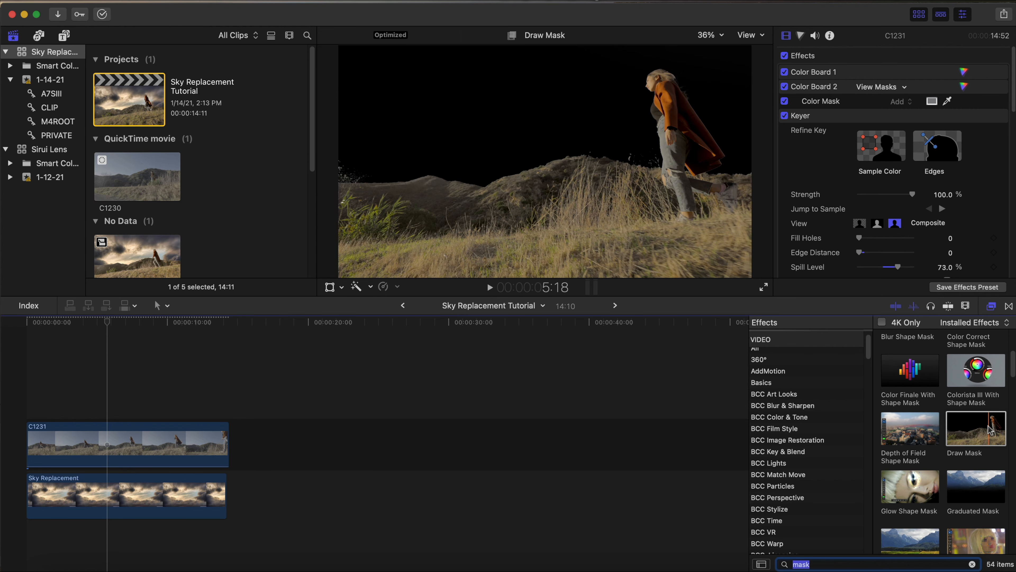
mouse_move(990, 430)
left_mouse_down()
mouse_move(348, 500)
mouse_move(144, 467)
mouse_move(130, 451)
left_mouse_up()
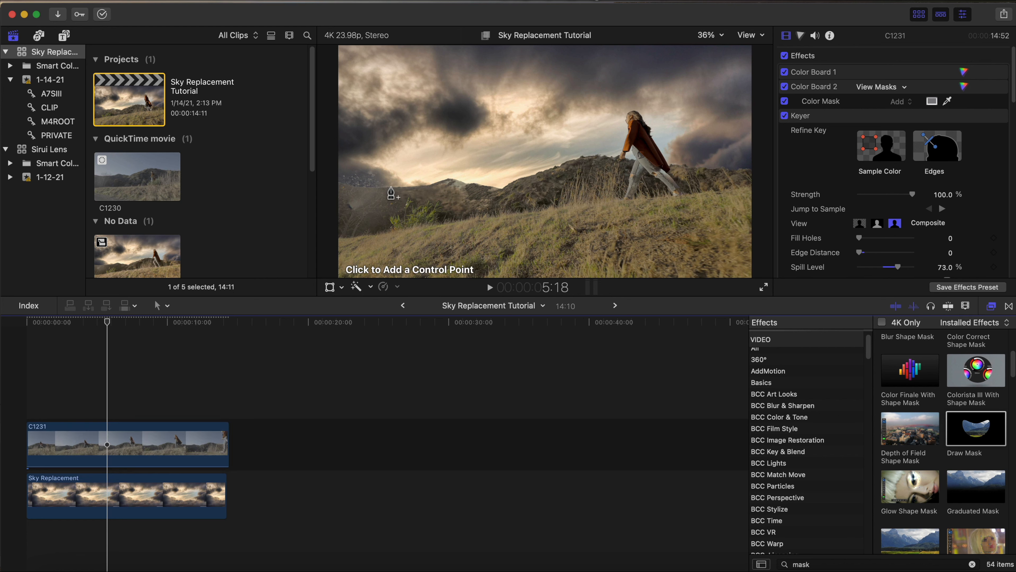
- Draw a closed mask around the leftover specks of sky above the far-left ridge, extending past the frame edge
left_click(343, 183)
left_click(328, 176)
left_click(326, 133)
left_click(395, 138)
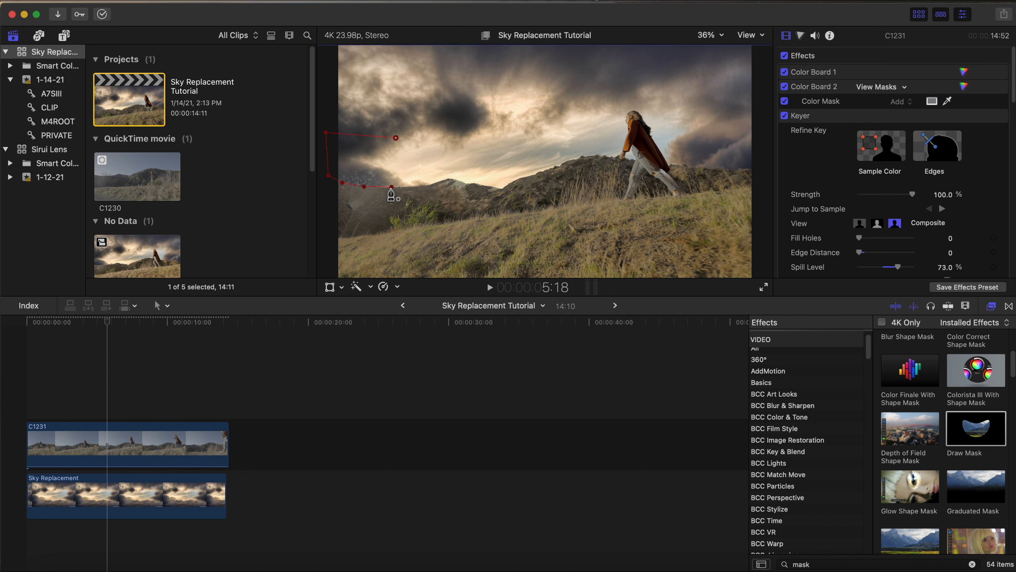
left_click(391, 187)
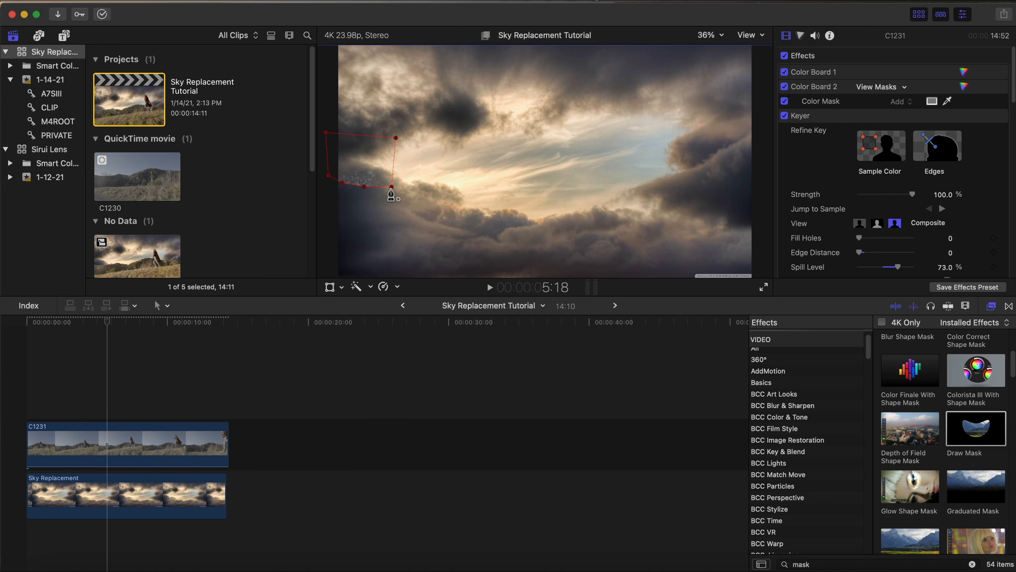
- Invert the Draw Mask so only the outlined patch is removed from clip C1231
scroll(901, 168, "down", 10)
scroll(901, 168, "down", 2)
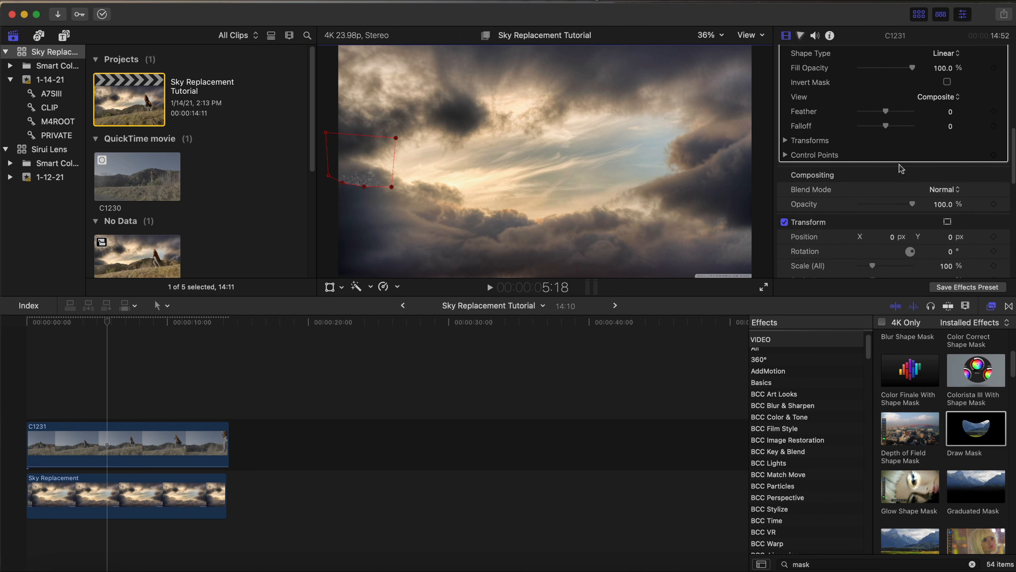
left_click(947, 82)
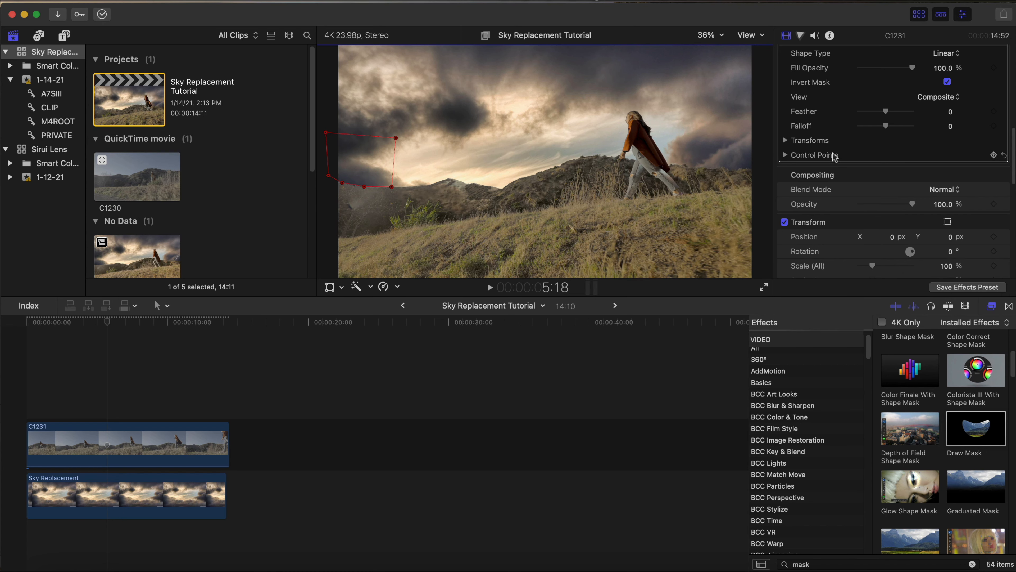
- Add keyframes at 5:18 for the Draw Mask's Position, Rotation, Scale and Control Points
scroll(833, 156, "up", 5)
scroll(833, 156, "down", 5)
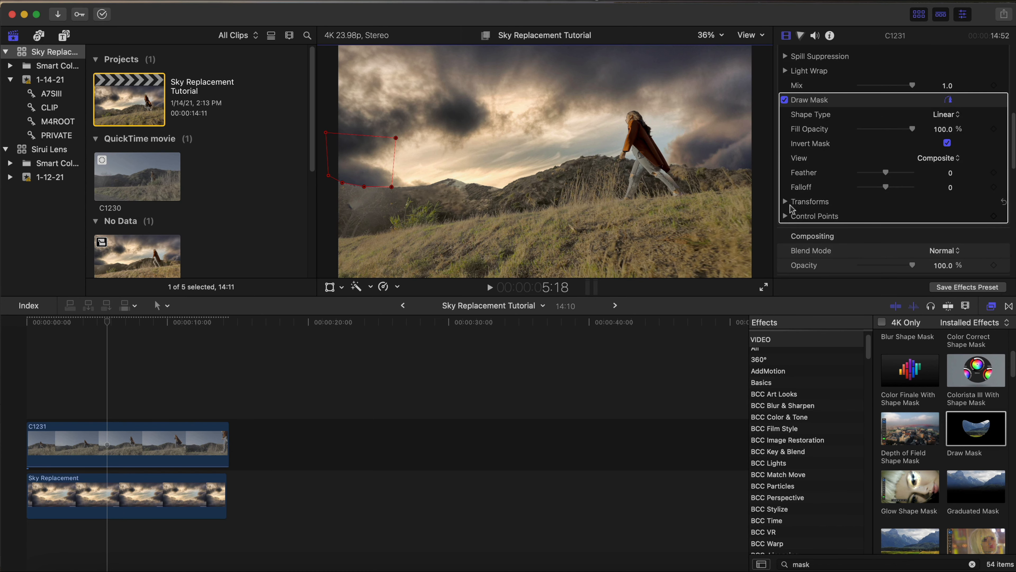
left_click(785, 202)
left_click(994, 217)
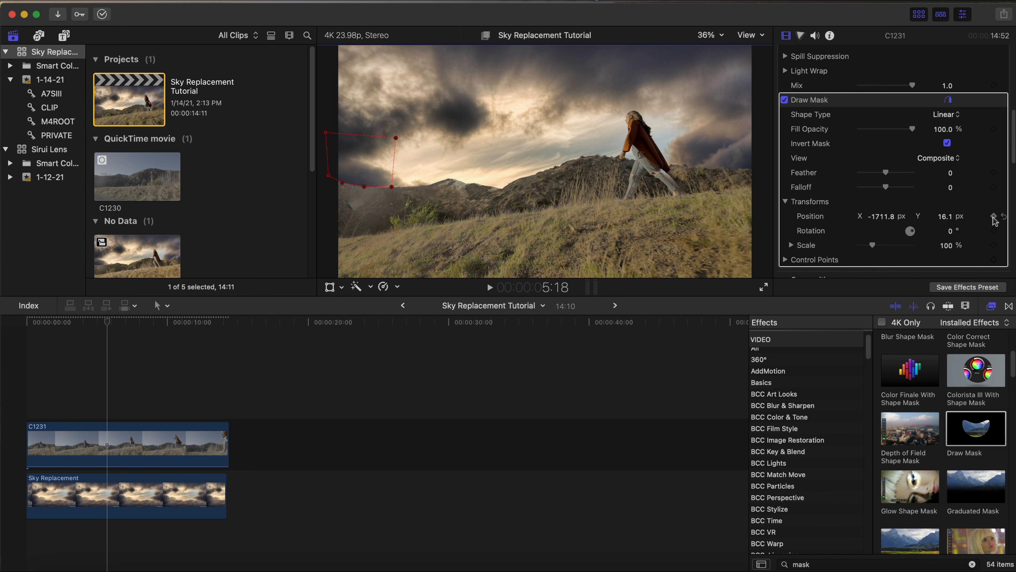
left_click(993, 230)
left_click(994, 245)
left_click(993, 262)
- Go back through clip C1231 from about 3:14 toward its start to check the mask's fit along the ridge
left_click(77, 324)
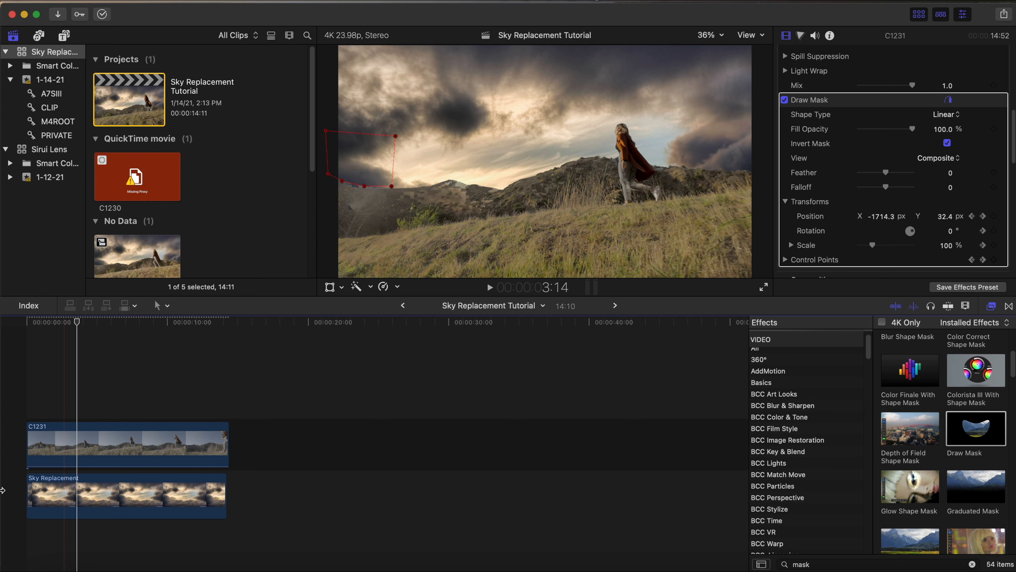
left_click_drag(76, 322, 70, 320)
left_click_drag(71, 323, 65, 323)
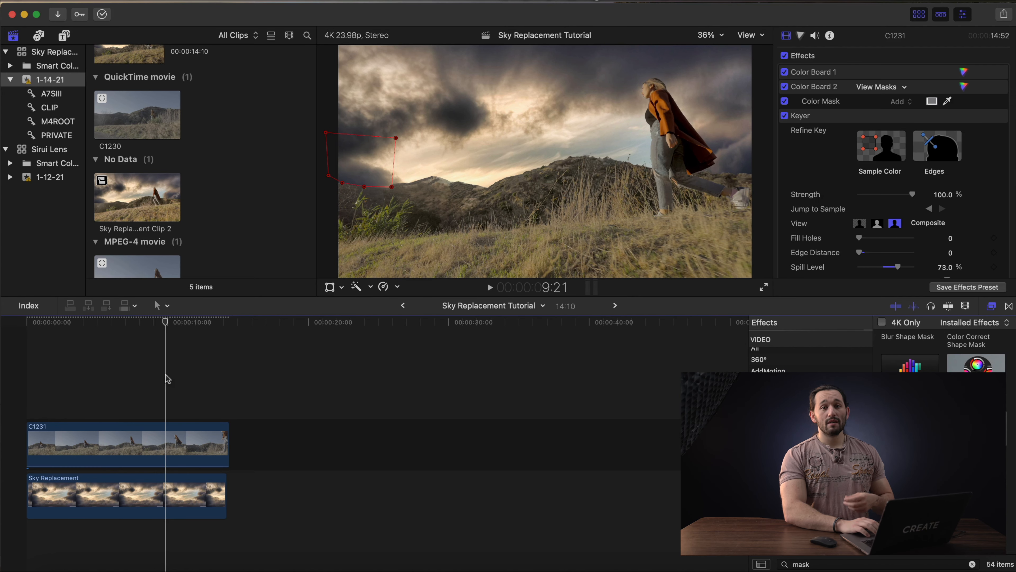
- Add clip C1230 directly after C1231 in the timeline and park the playhead at 31:09
left_click(145, 122)
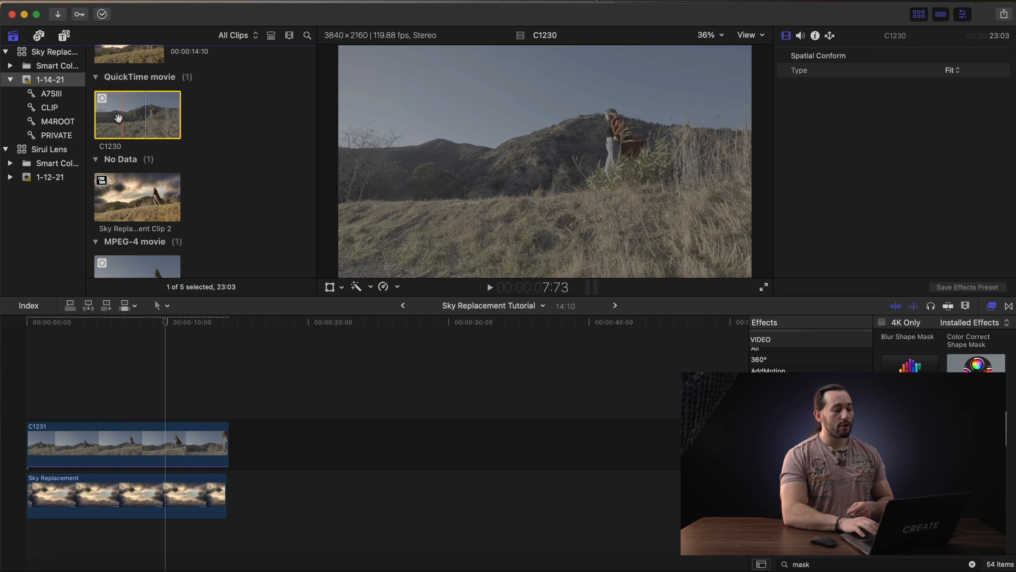
left_click_drag(144, 122, 249, 440)
left_click(468, 378)
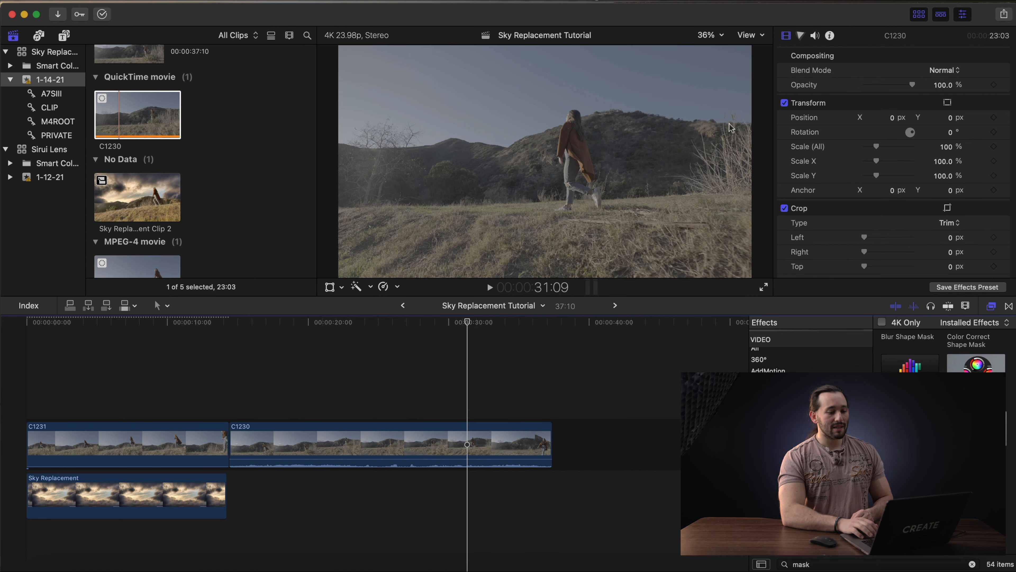